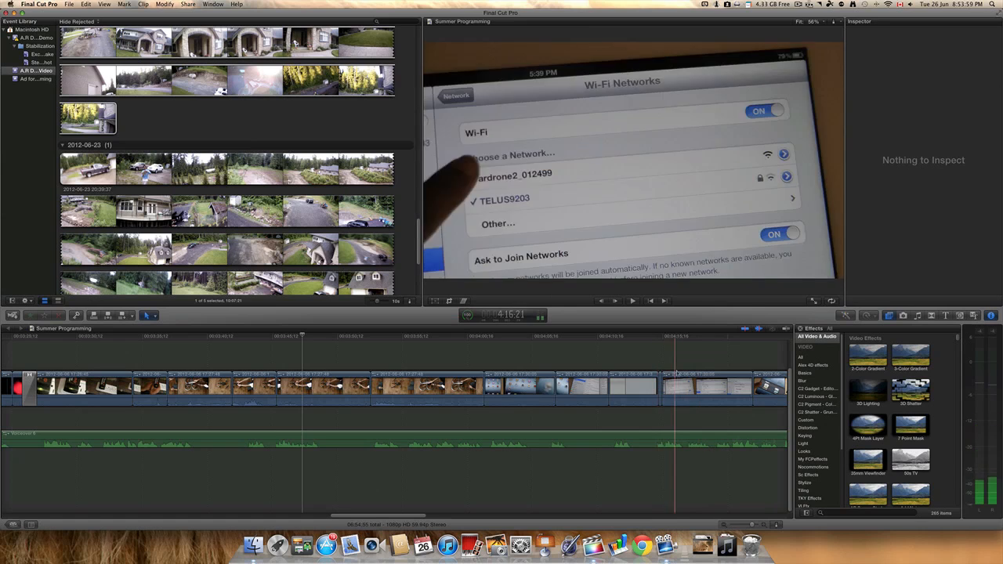
# Step: Show the project library and expand the editing workspace to full screen
pyautogui.click(13, 524)
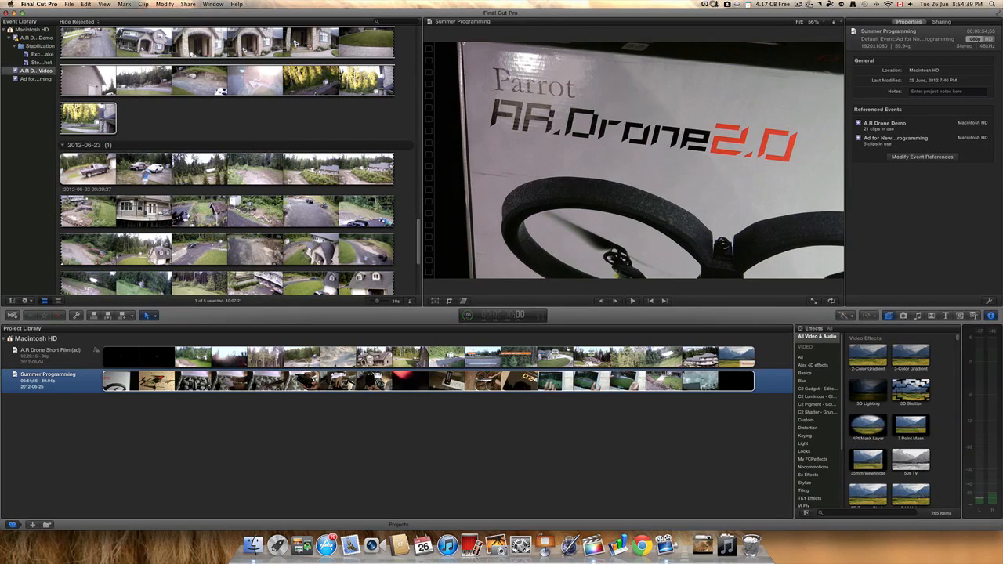
pyautogui.click(997, 13)
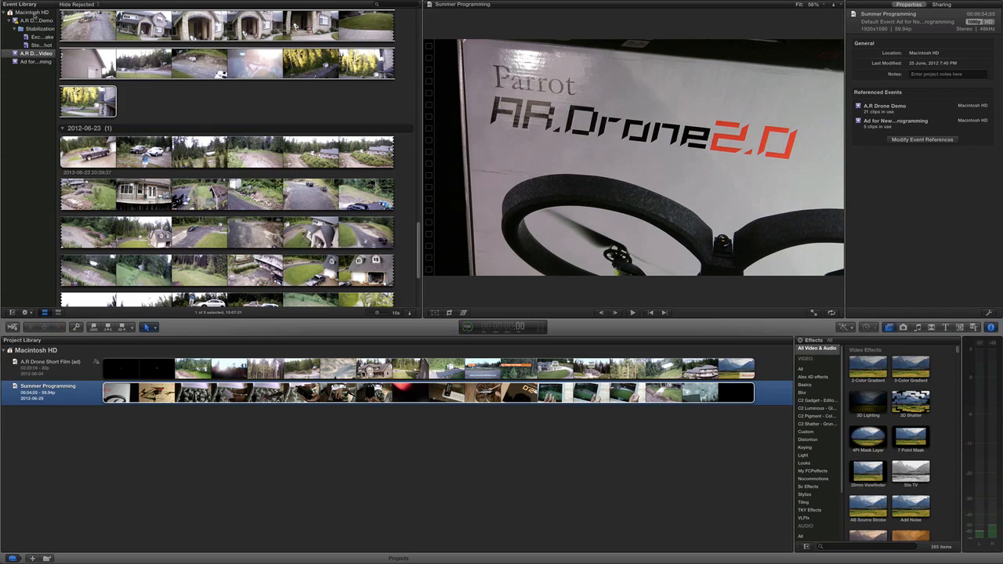
# Step: Examine the clips in each event and in the Stabilization smart collections of the Macintosh HD library
pyautogui.click(34, 14)
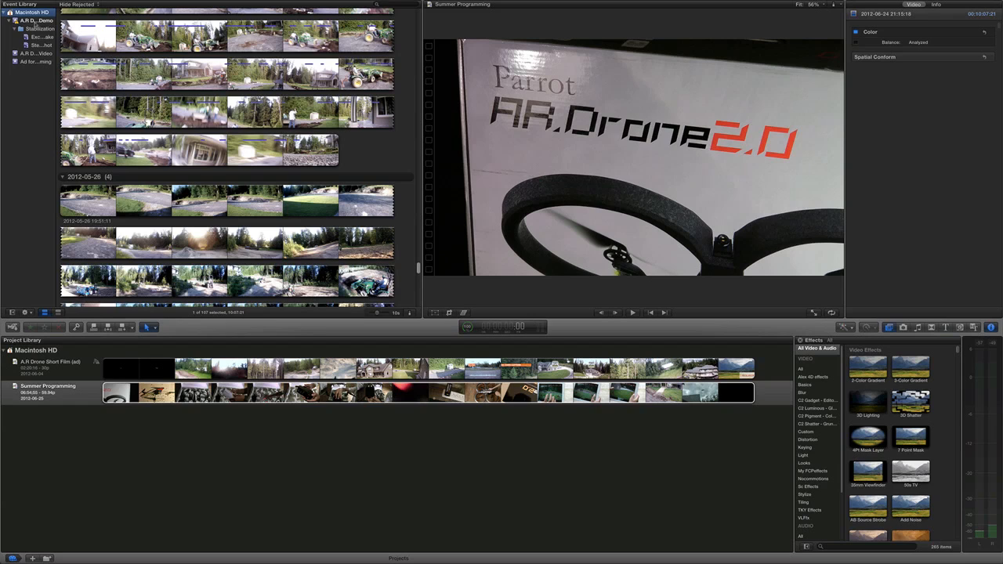
pyautogui.click(42, 22)
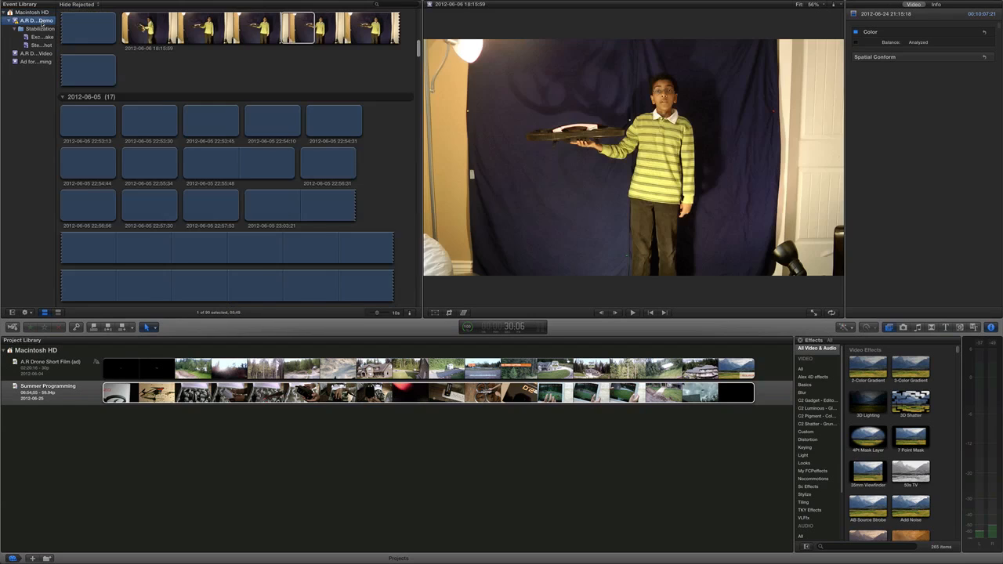
pyautogui.scroll(-5, 221, 108)
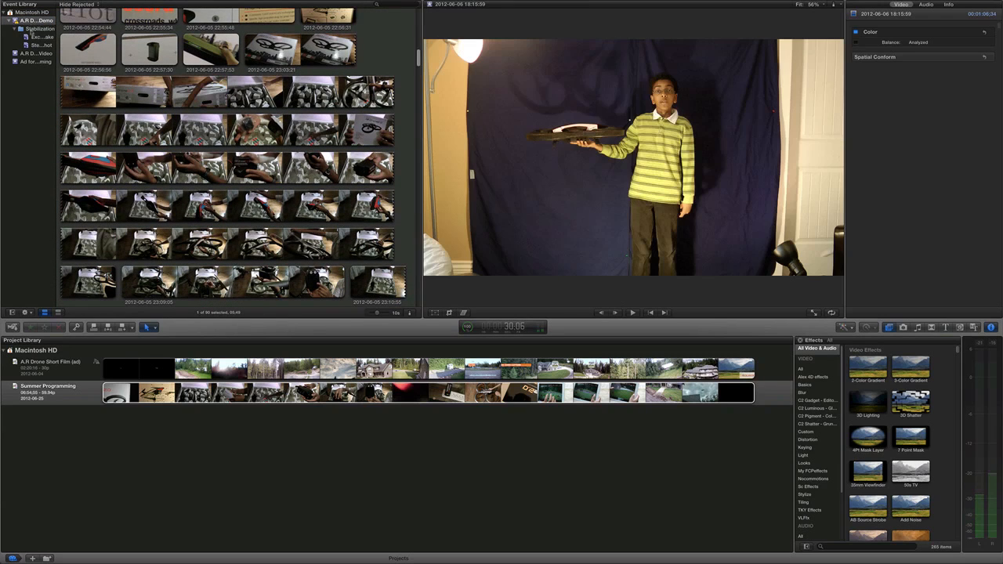
pyautogui.click(33, 31)
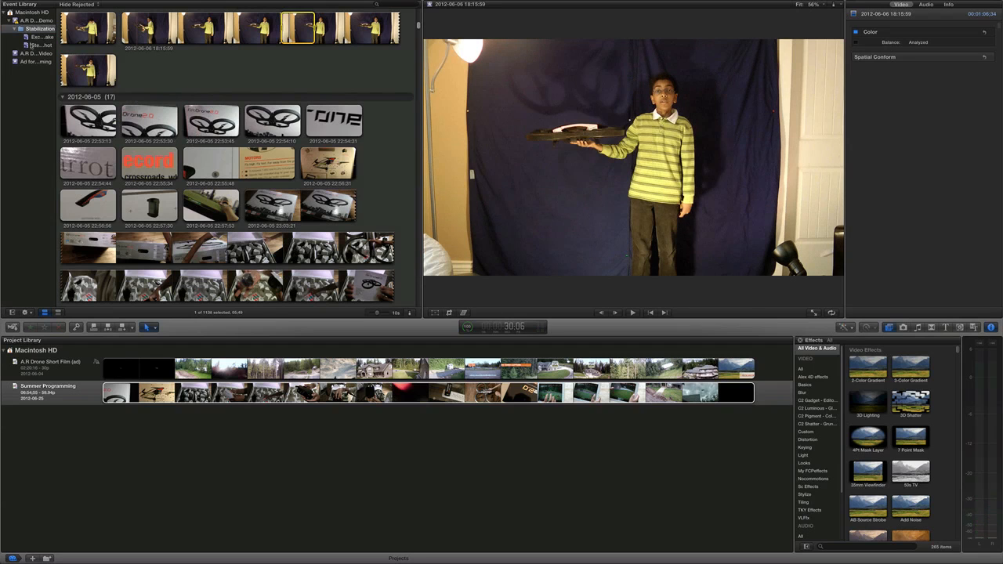
pyautogui.click(33, 38)
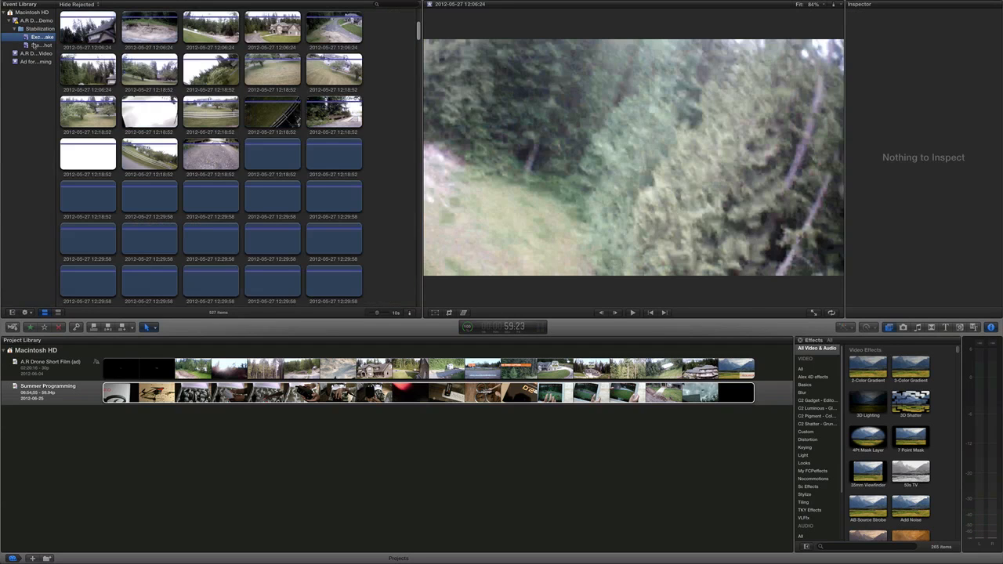
pyautogui.click(32, 45)
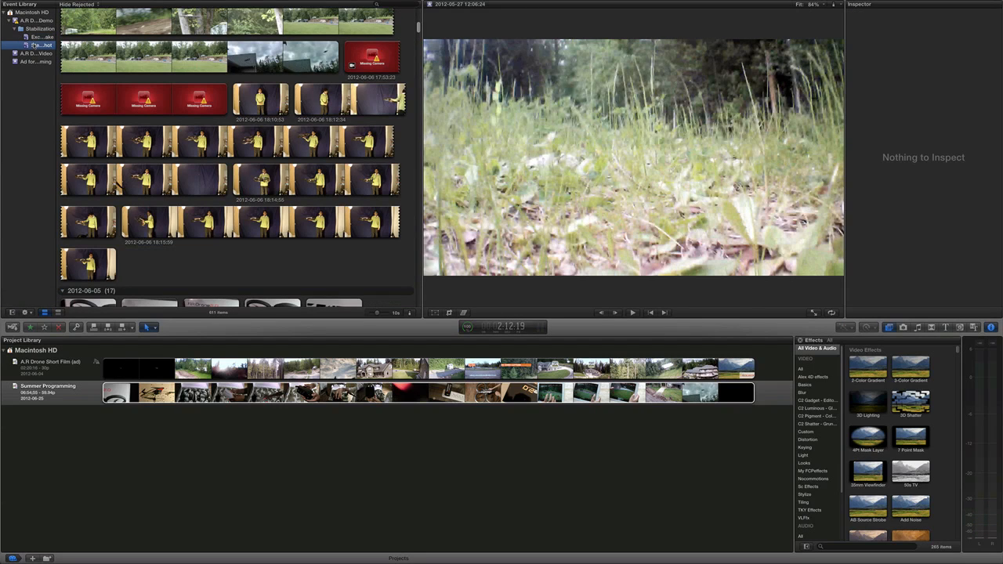
pyautogui.click(32, 53)
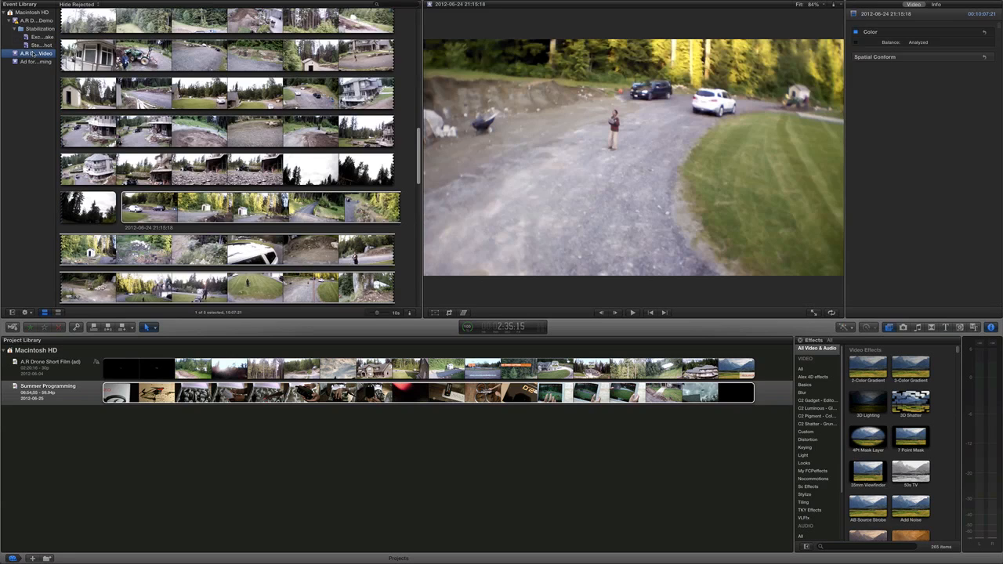
pyautogui.click(39, 62)
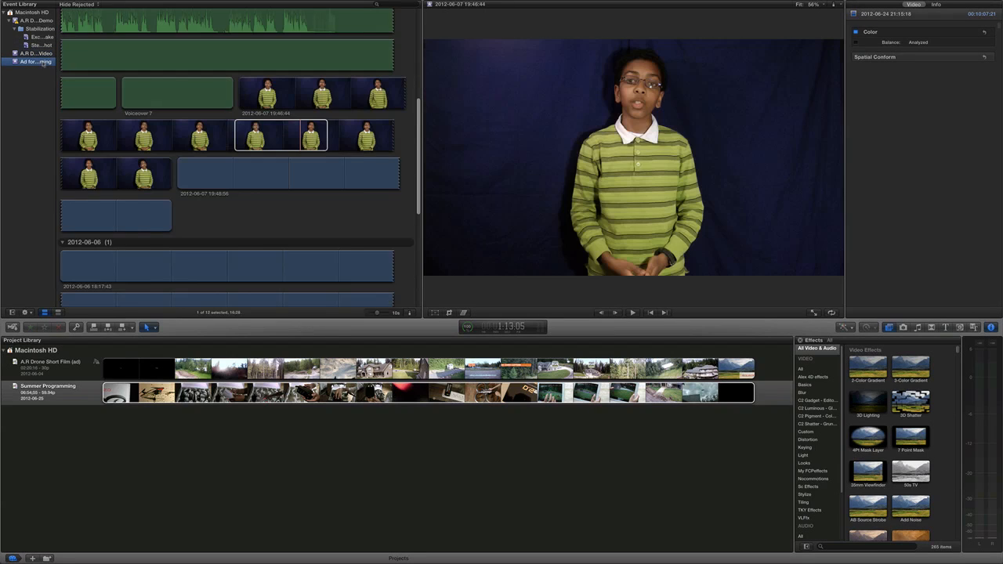
pyautogui.click(135, 31)
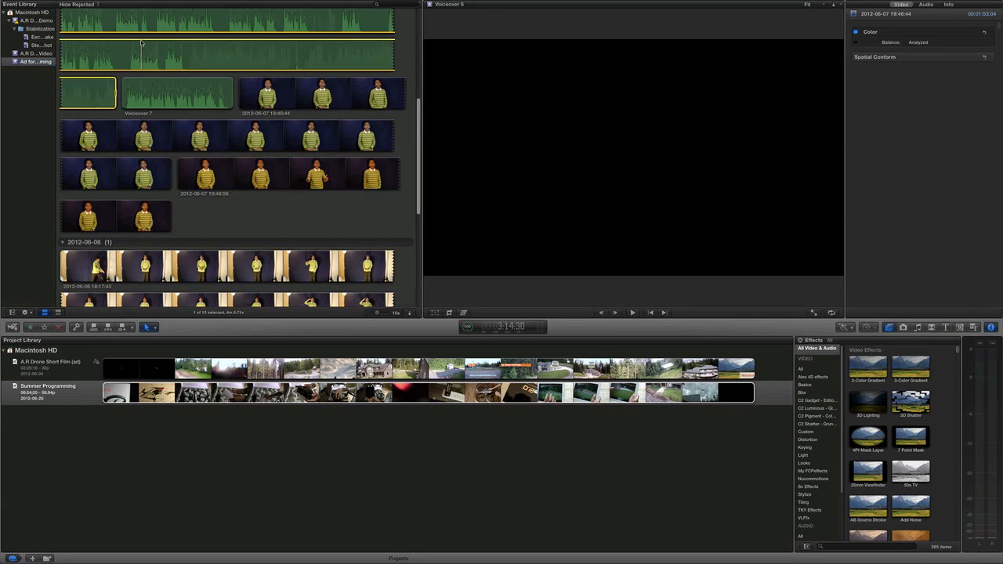
# Step: Select a range of about 9 seconds within a clip of the A.R D…Video event
pyautogui.click(40, 53)
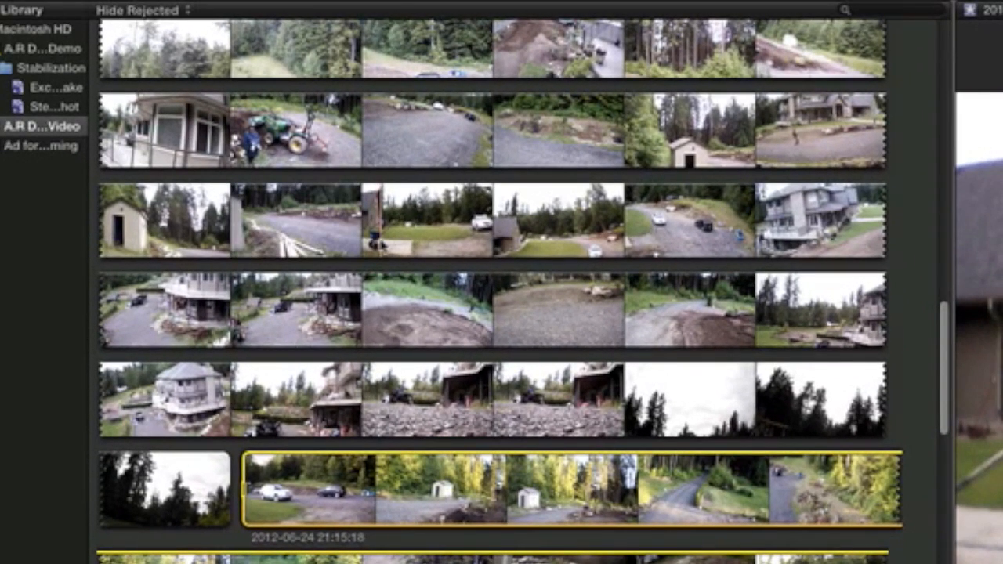
pyautogui.moveTo(379, 235); pyautogui.dragTo(508, 233)
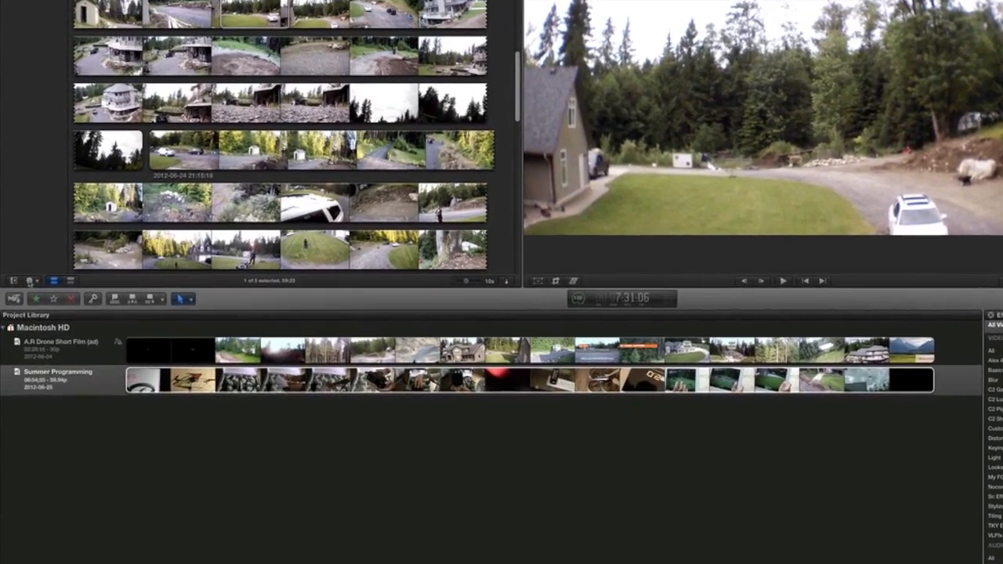
# Step: Display the clips of the A.R Drone Demo event in list view
pyautogui.click(29, 284)
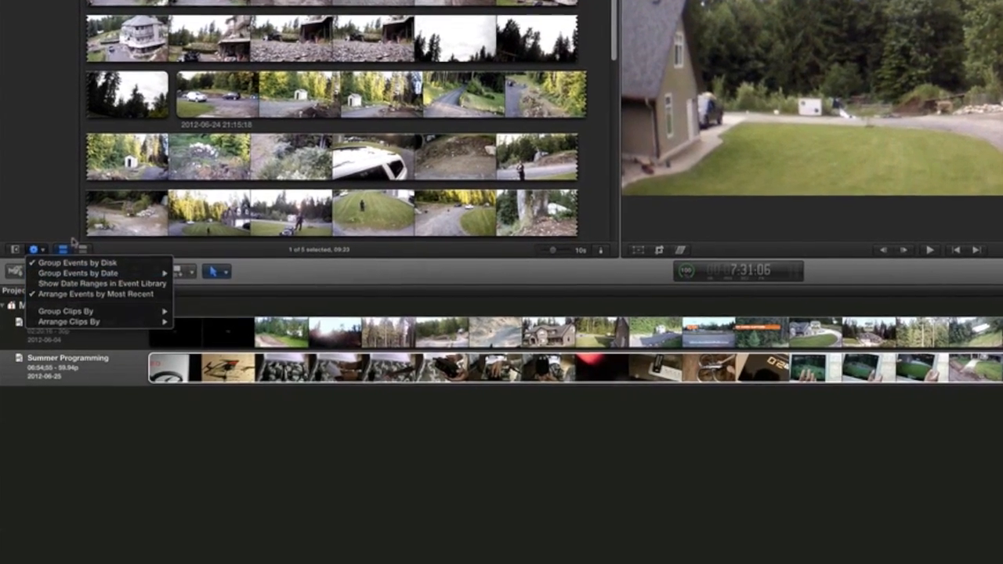
pyautogui.click(74, 268)
pyautogui.click(83, 245)
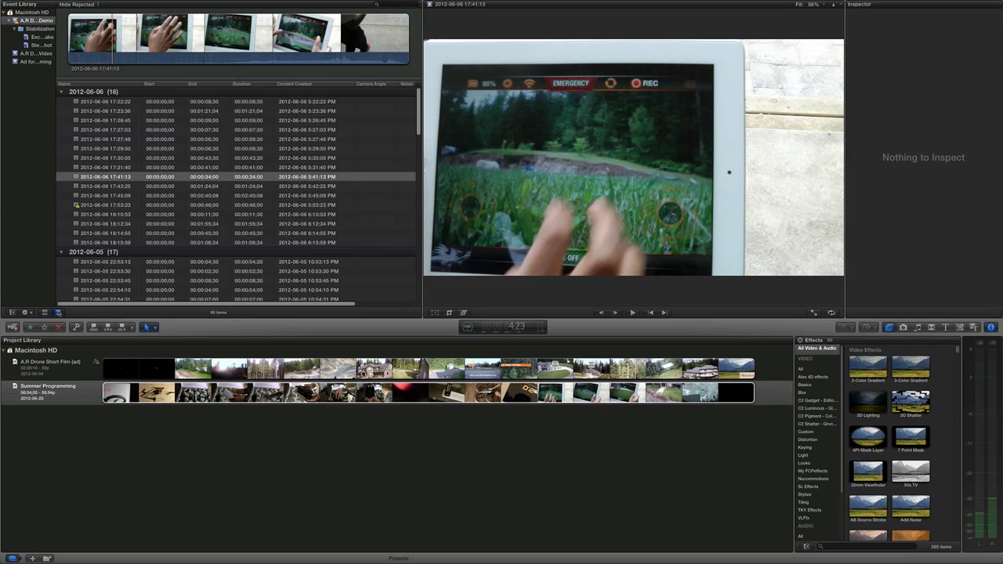
pyautogui.click(46, 312)
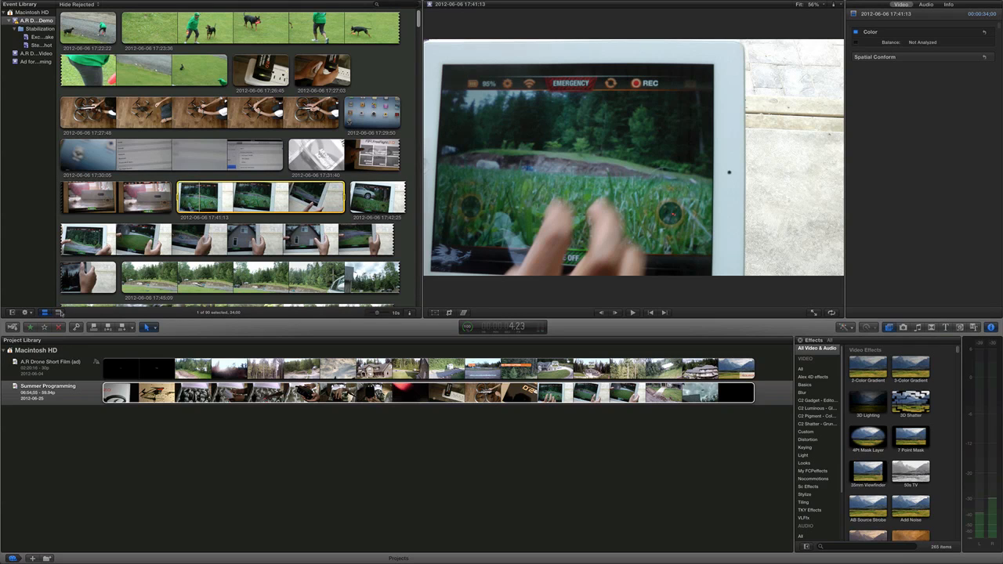
pyautogui.click(59, 312)
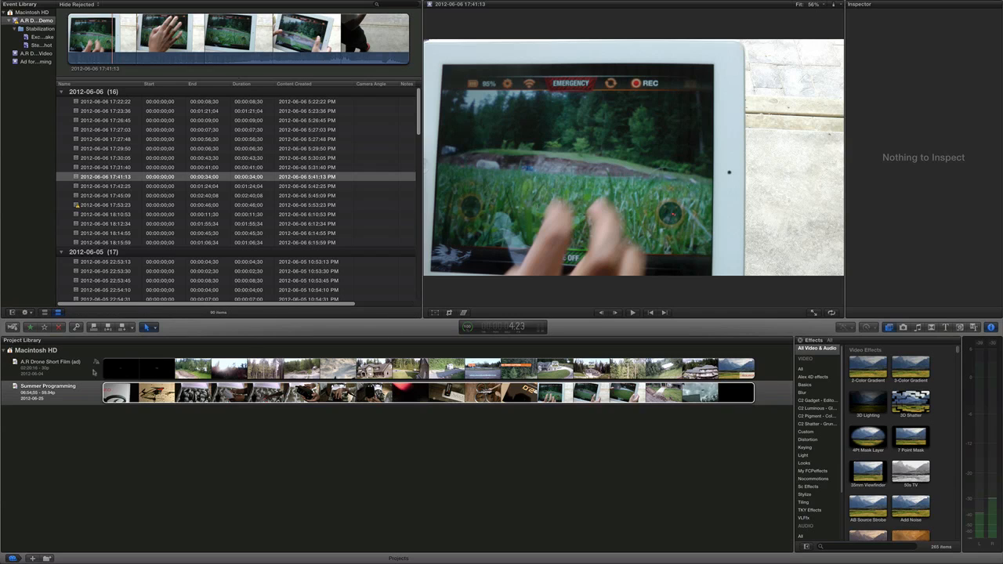
pyautogui.click(59, 394)
pyautogui.doubleClick(61, 390)
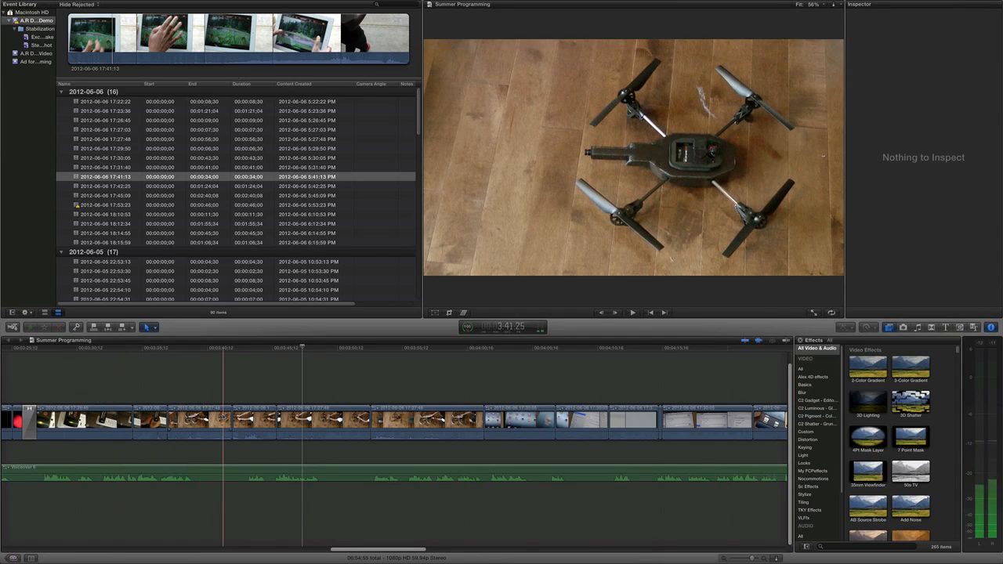
pyautogui.click(224, 421)
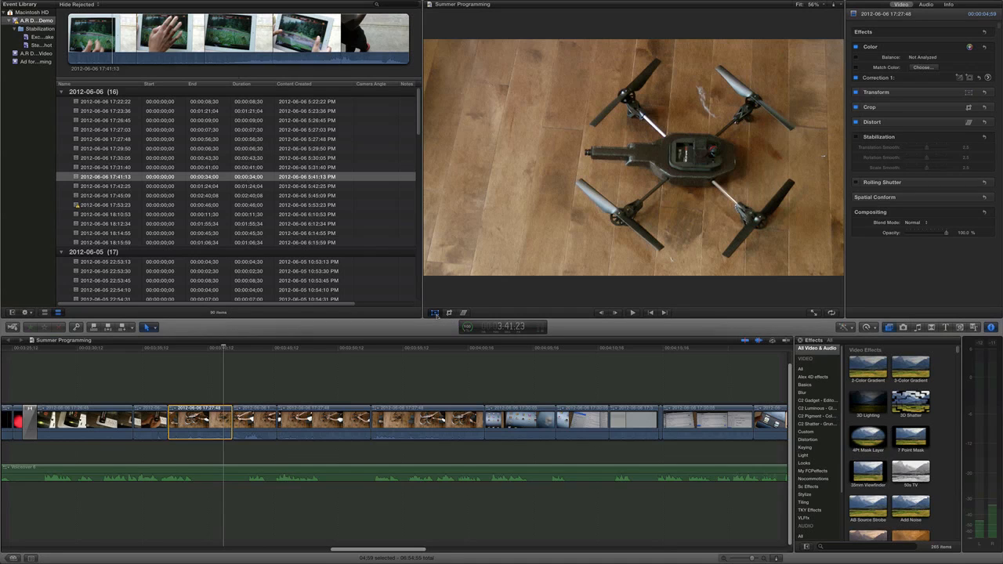
# Step: Transform the selected clip with its on-screen handles, scaling it slightly in the viewer
pyautogui.click(435, 312)
pyautogui.moveTo(634, 158)
pyautogui.mouseDown()
pyautogui.moveTo(702, 158)
pyautogui.moveTo(576, 158)
pyautogui.moveTo(638, 158)
pyautogui.mouseUp()
pyautogui.moveTo(634, 39)
pyautogui.mouseDown()
pyautogui.moveTo(633, 10)
pyautogui.moveTo(633, 40)
pyautogui.mouseUp()
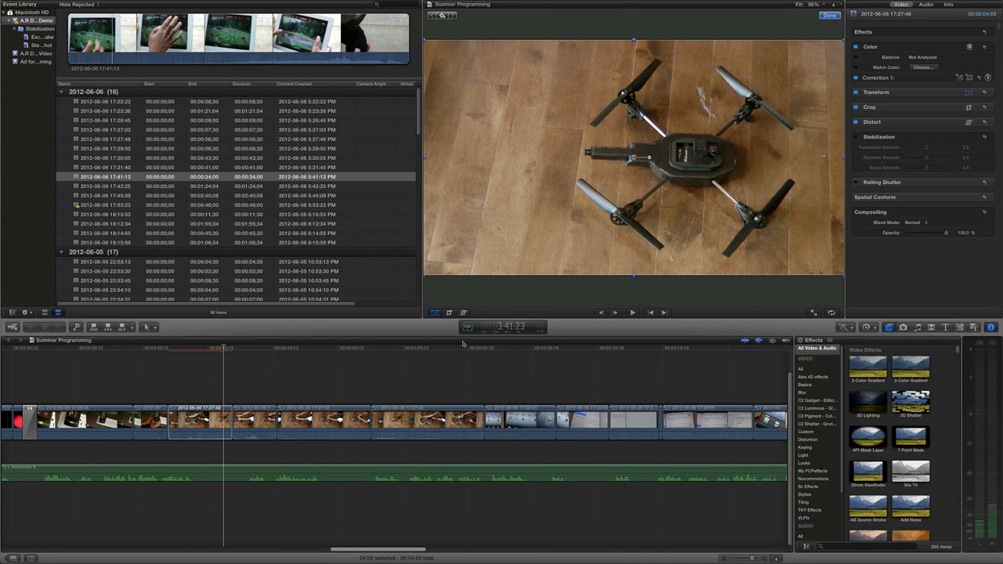
# Step: Crop the selected clip to a smaller frame around the drone and apply the crop
pyautogui.click(450, 313)
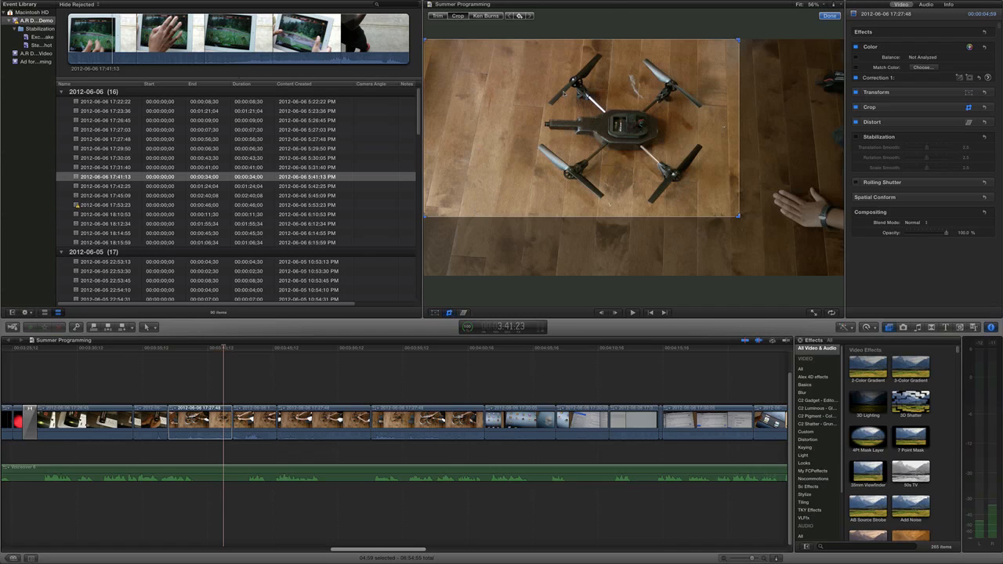
pyautogui.click(458, 15)
pyautogui.moveTo(597, 105); pyautogui.dragTo(604, 106)
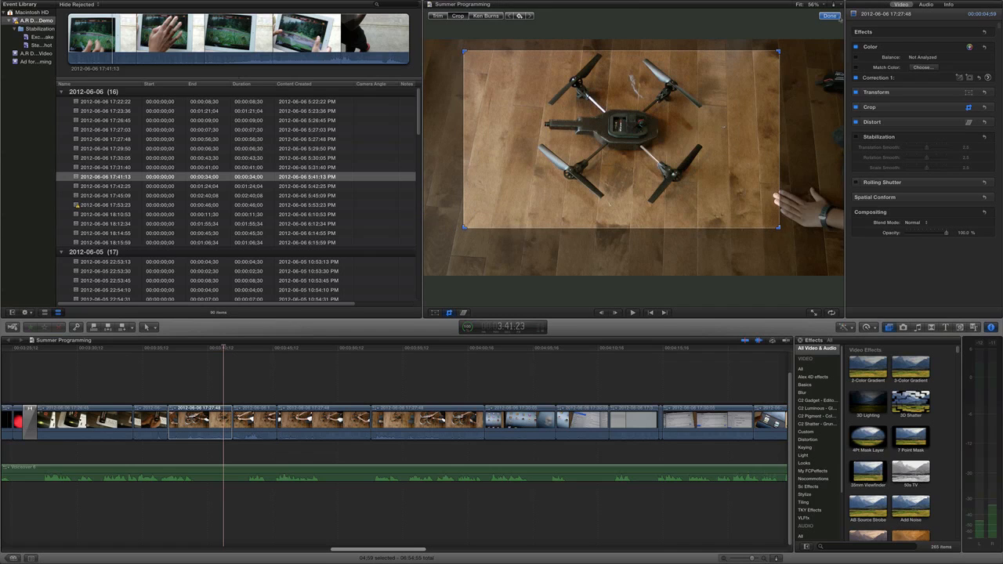
pyautogui.click(829, 15)
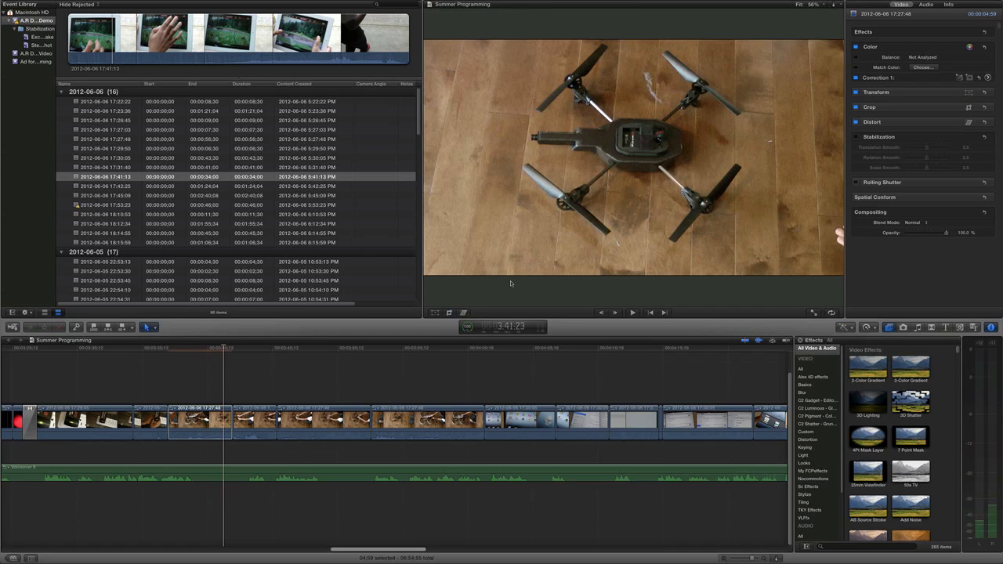
# Step: Replace the crop with a Ken Burns move from the full frame to a slightly tighter end frame
pyautogui.click(449, 312)
pyautogui.click(438, 16)
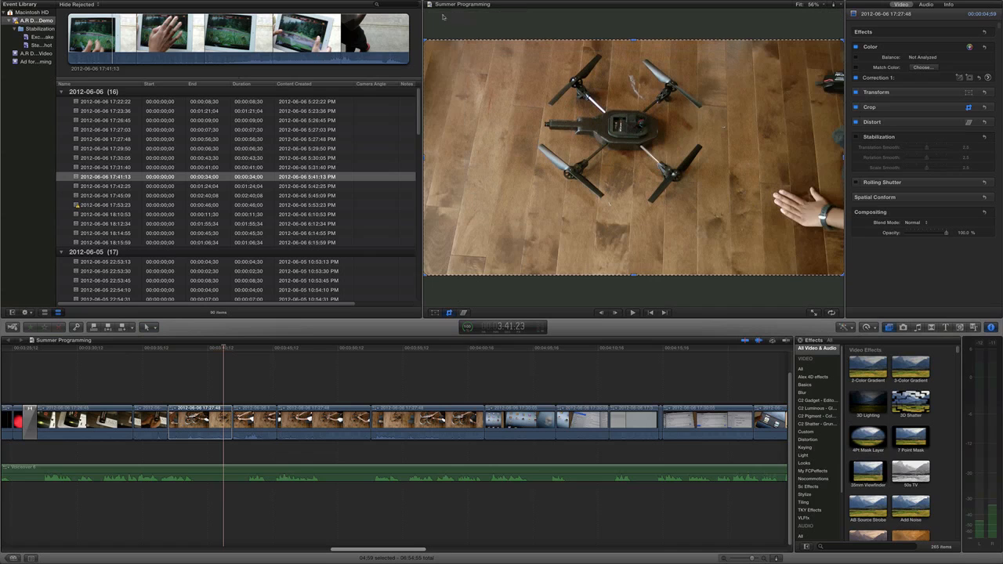
pyautogui.moveTo(635, 41)
pyautogui.mouseDown()
pyautogui.moveTo(631, 174)
pyautogui.moveTo(627, 40)
pyautogui.mouseUp()
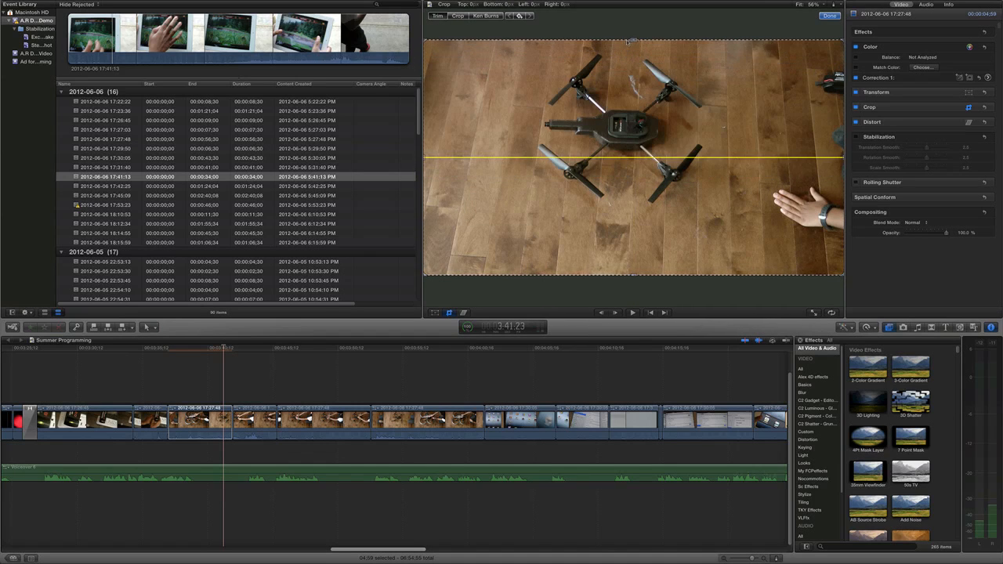
pyautogui.click(487, 15)
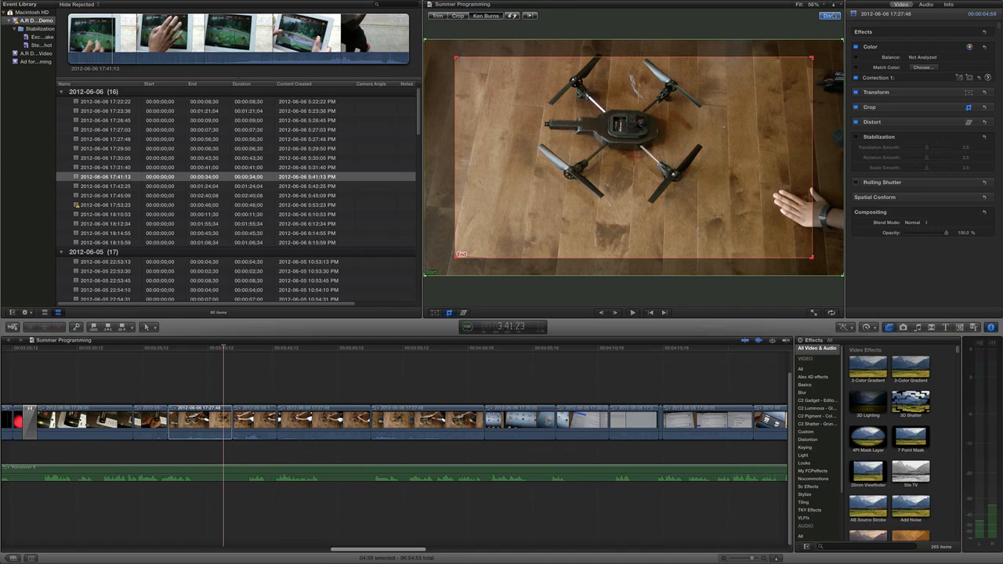
pyautogui.click(829, 15)
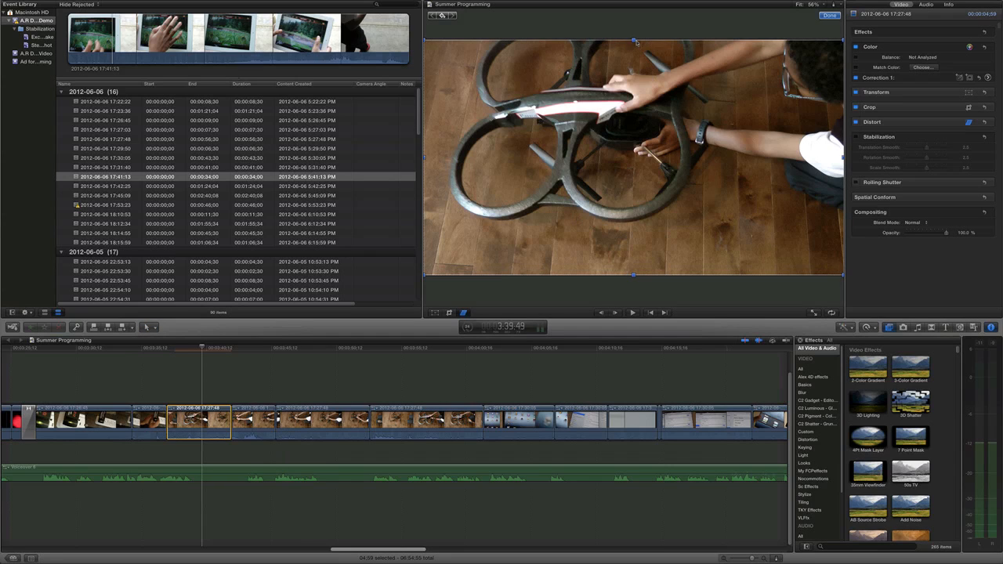
# Step: Try distorting the selected clip by pulling in its upper edge in the viewer
pyautogui.moveTo(633, 41); pyautogui.dragTo(610, 69)
pyautogui.click(830, 15)
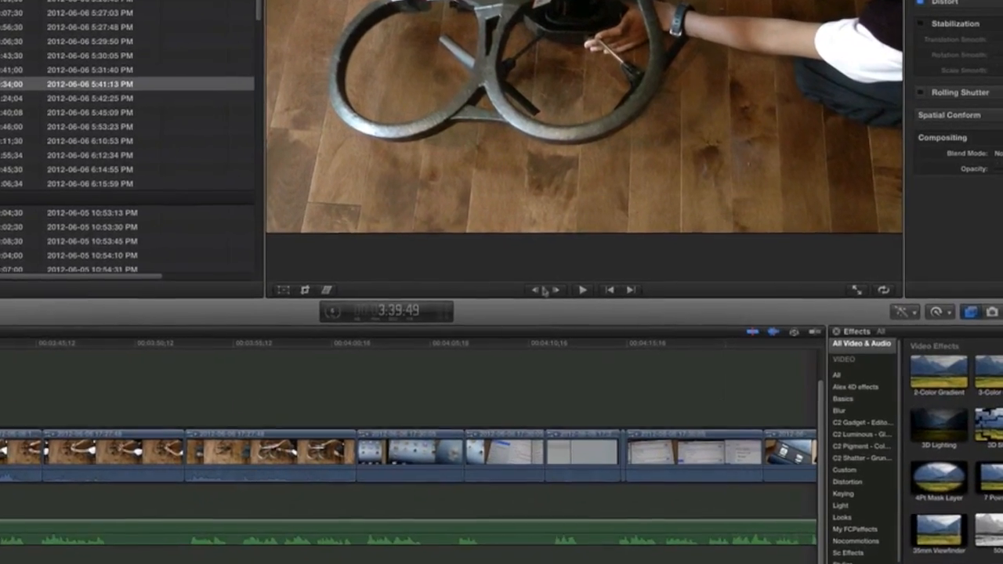
# Step: Step the playhead back and forth frame by frame around 3:39:49, ending one frame ahead
pyautogui.click(557, 291)
pyautogui.click(538, 291)
pyautogui.click(557, 290)
pyautogui.click(538, 290)
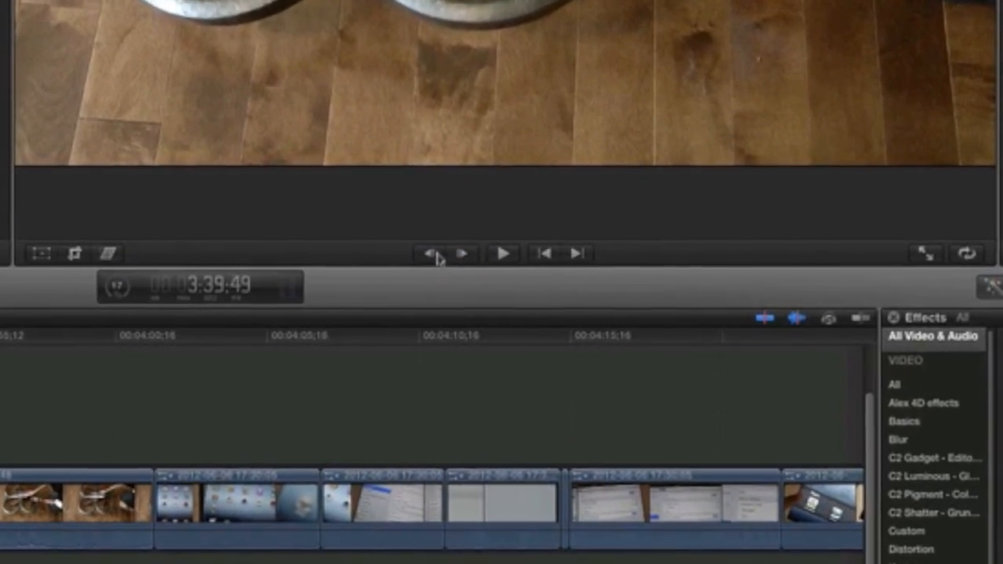
pyautogui.click(465, 255)
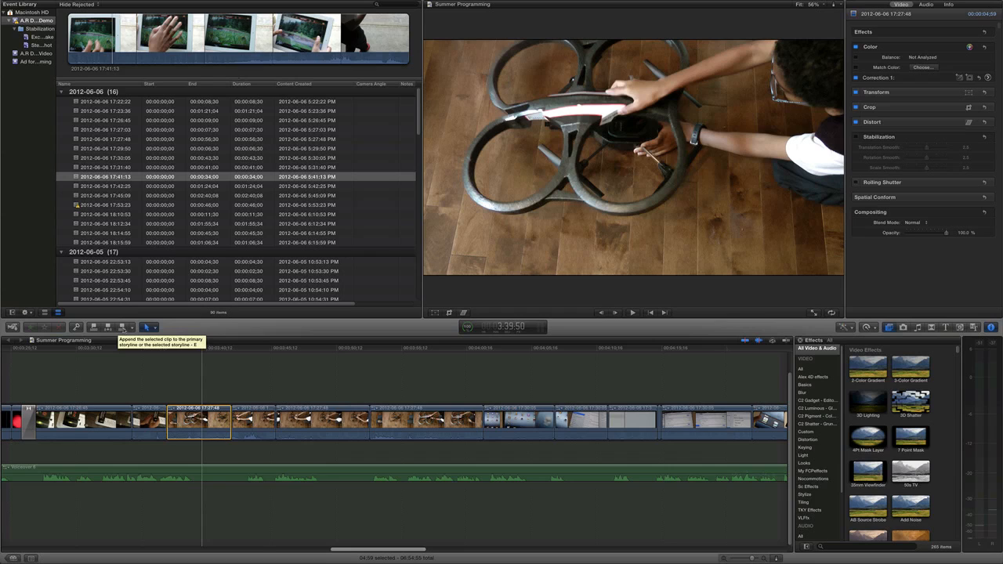
pyautogui.click(148, 327)
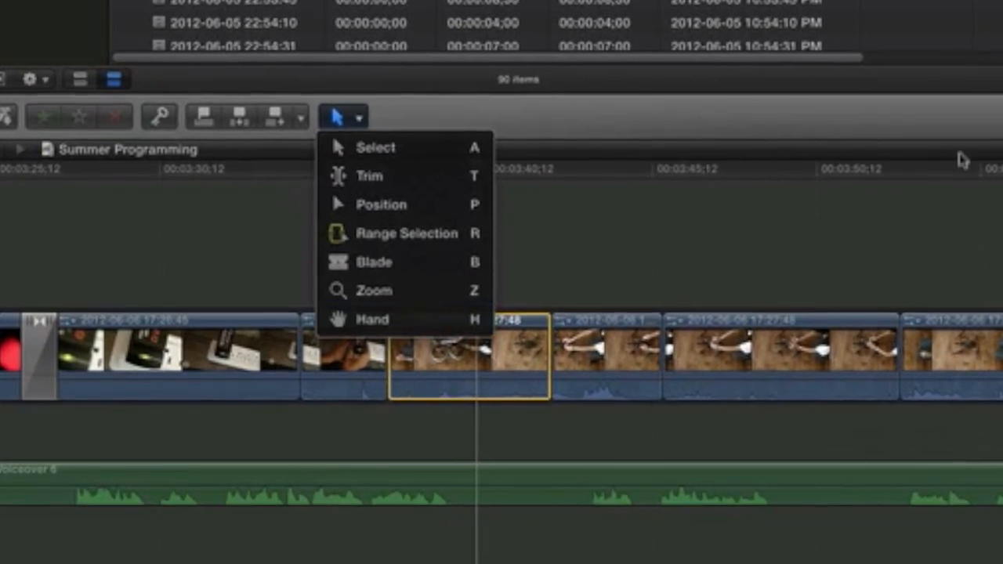
pyautogui.click(962, 158)
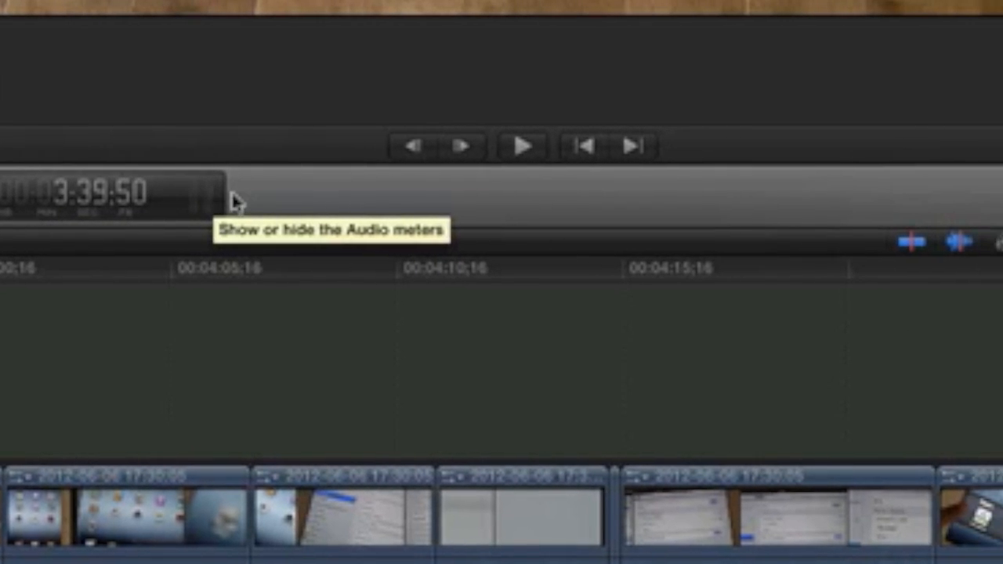
pyautogui.click(951, 200)
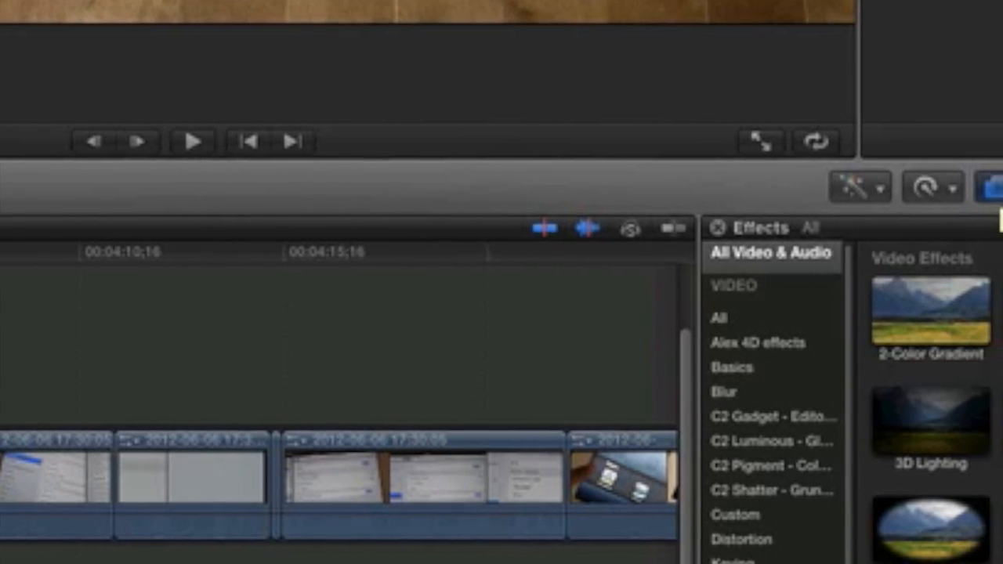
# Step: Look through the Photos, Music and Sound, Transitions, Titles and Generators browsers
pyautogui.click(997, 186)
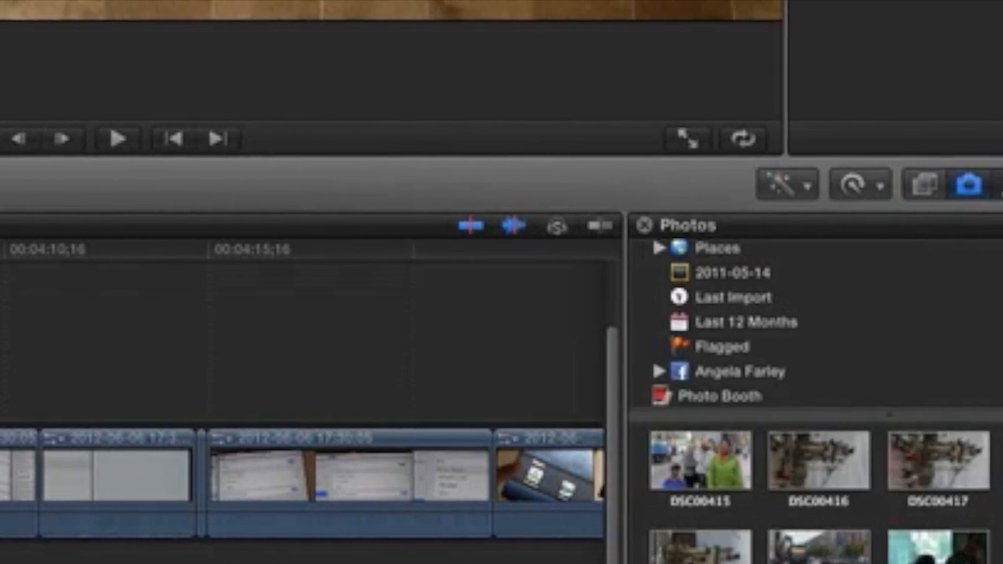
pyautogui.click(985, 184)
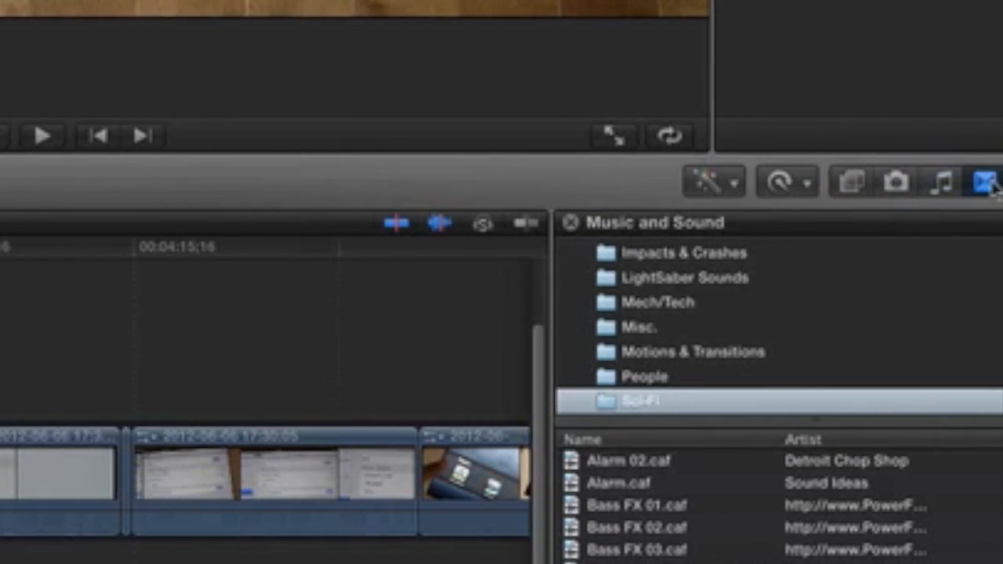
pyautogui.click(986, 182)
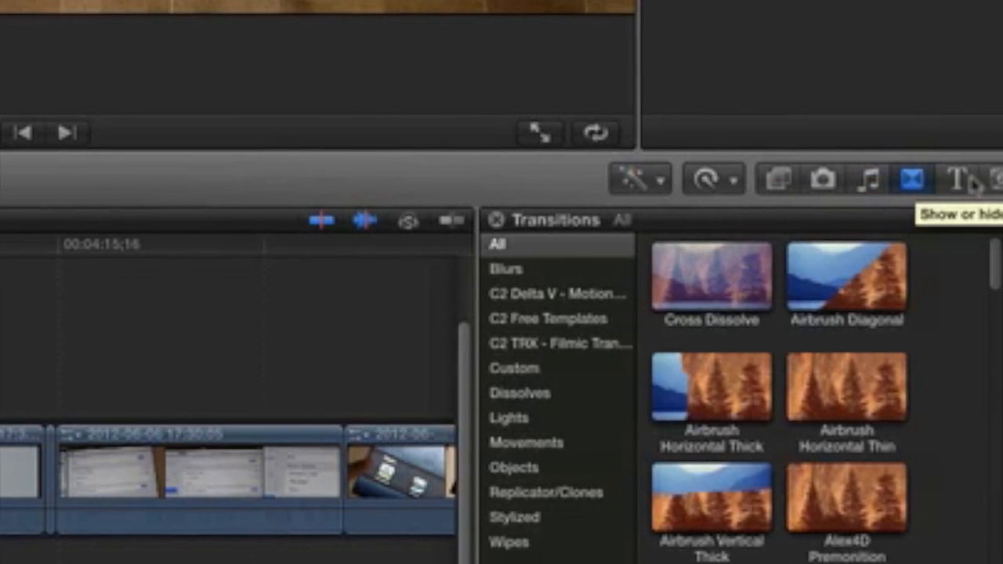
pyautogui.click(971, 181)
pyautogui.click(1000, 181)
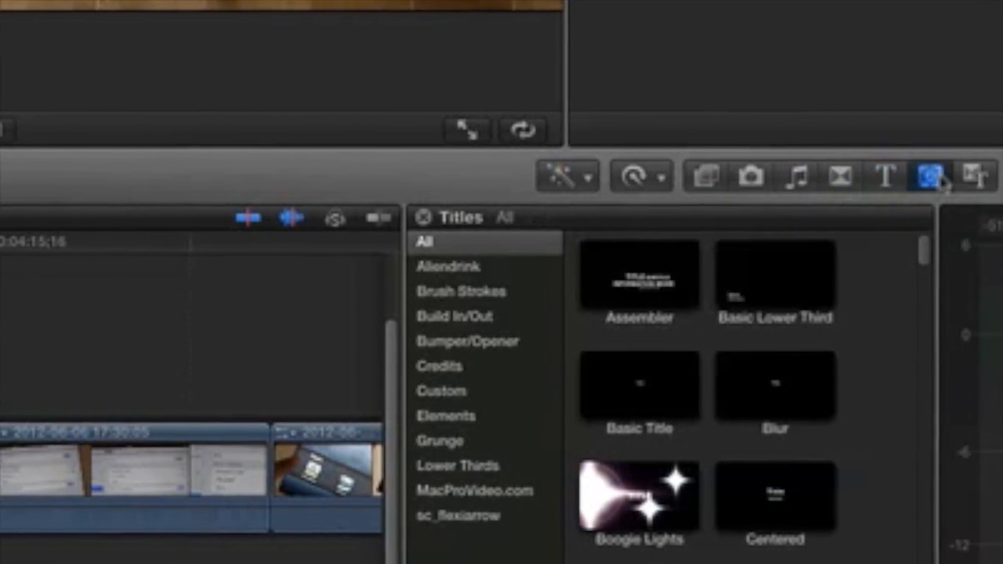
pyautogui.click(977, 177)
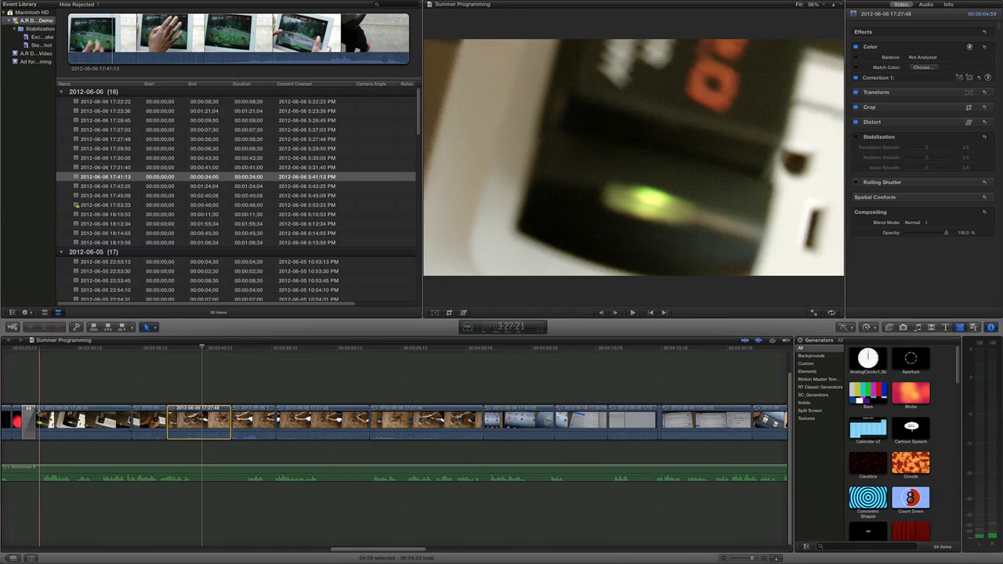
pyautogui.hscroll(-2, 41, 446)
pyautogui.hscroll(-2, 52, 447)
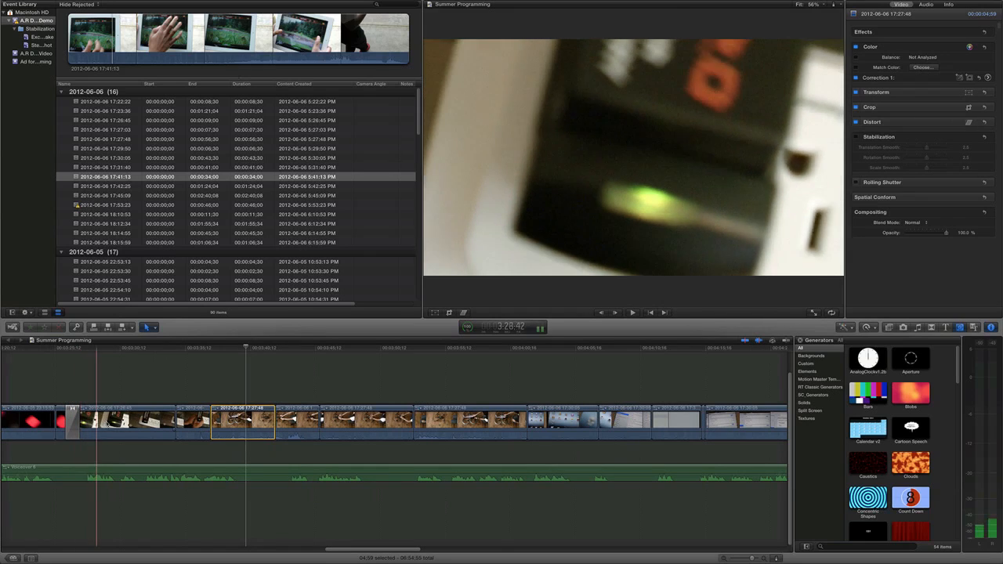
pyautogui.hscroll(-1, 112, 447)
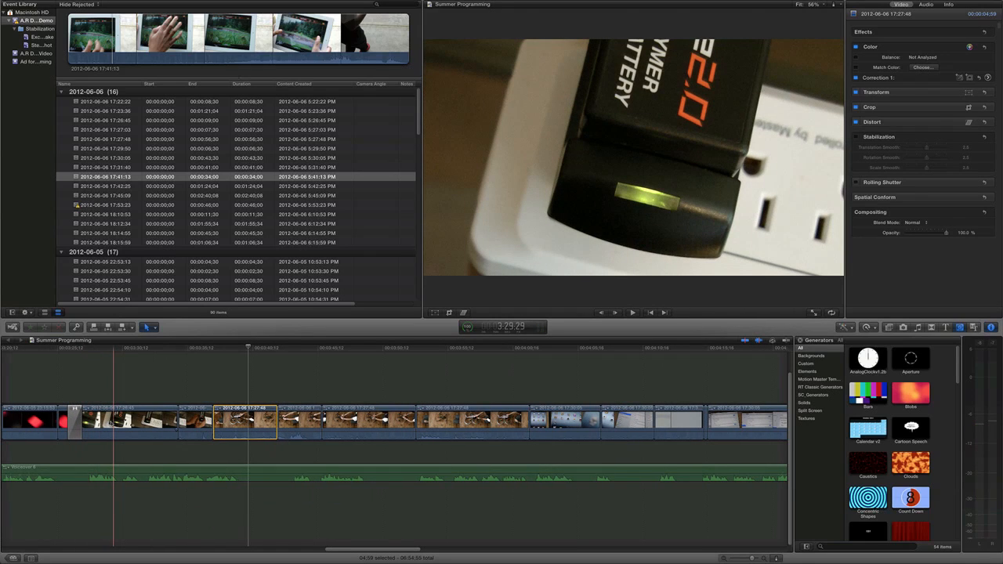